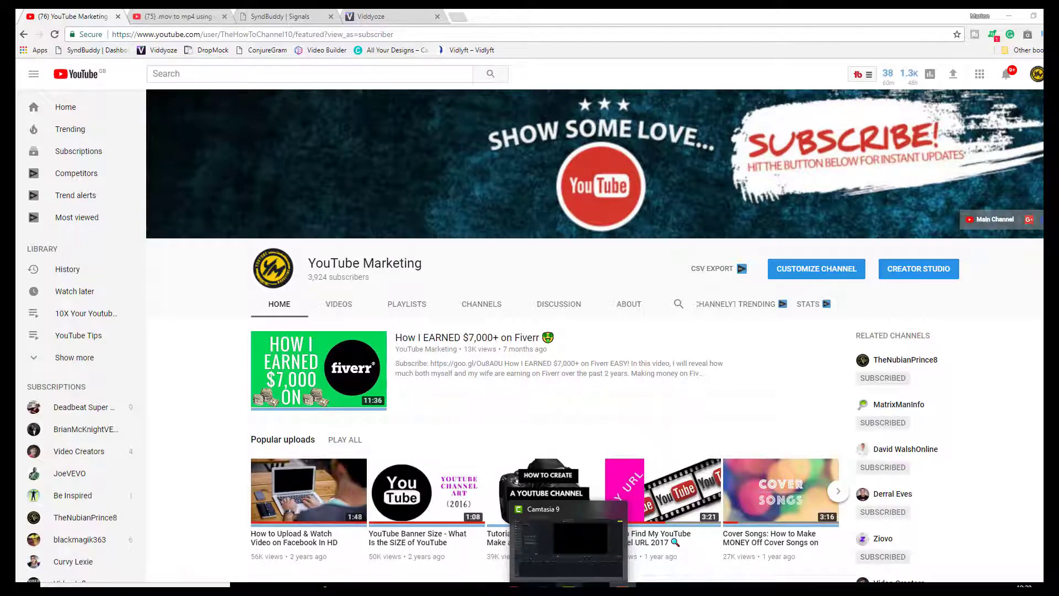
Step: Try importing VIDDYOZE-YM lower 3rd.mov into Camtasia and dismiss the unsupported-file error
click(567, 542)
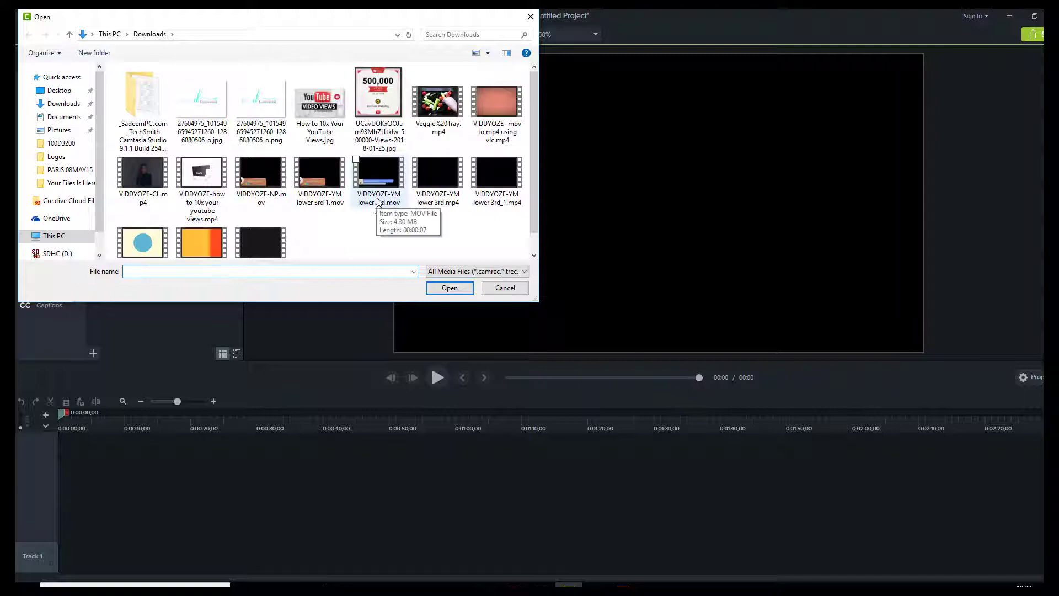
click(379, 174)
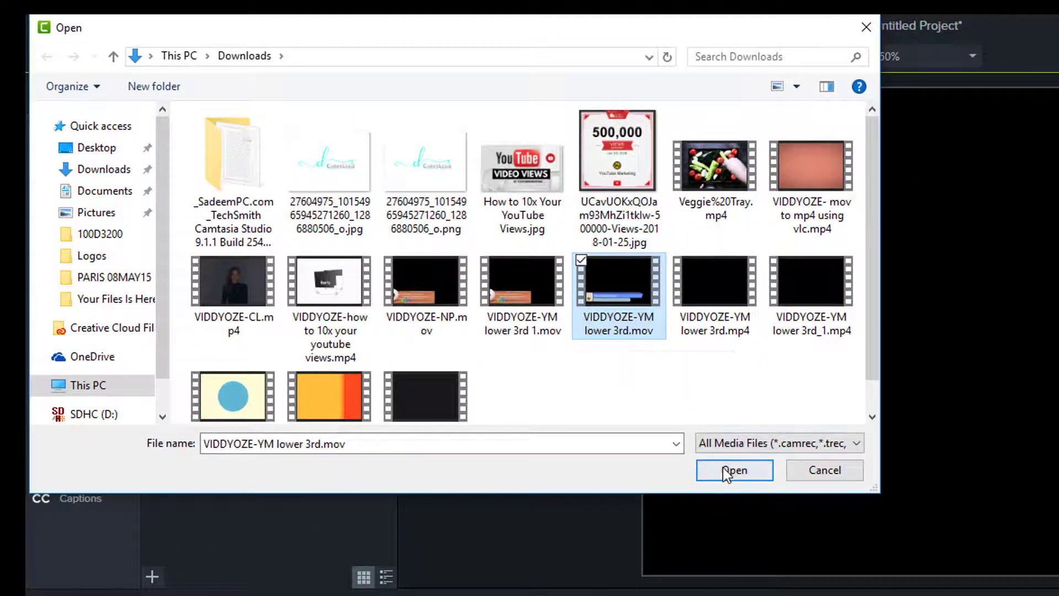
click(712, 470)
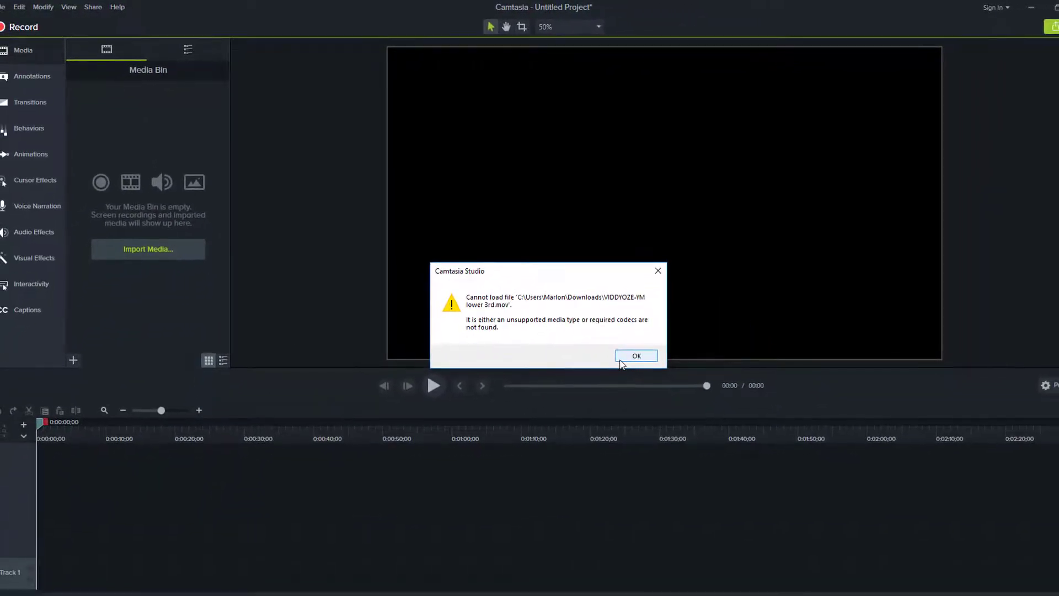
click(620, 361)
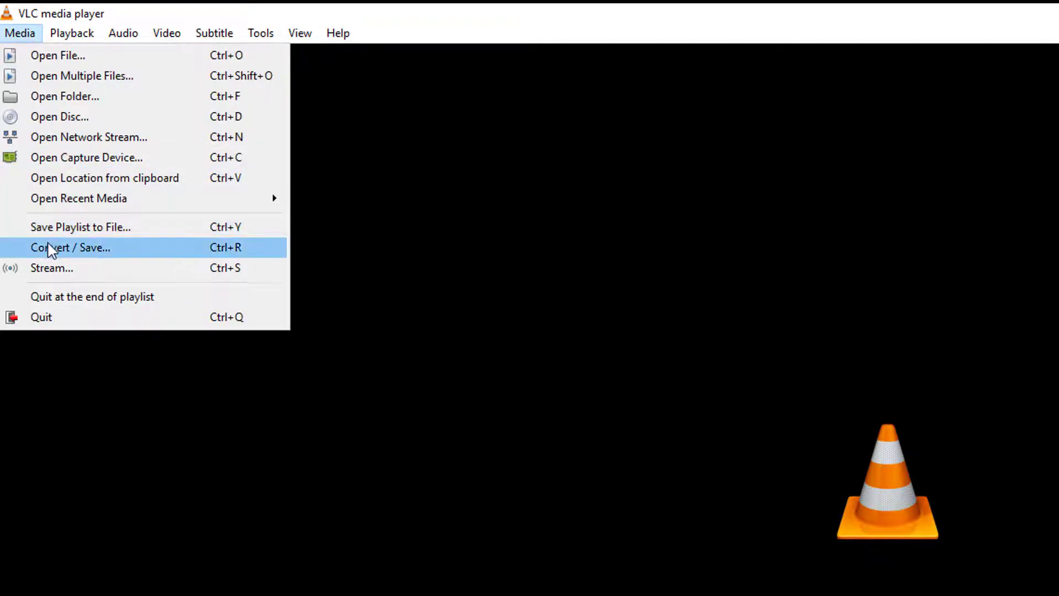
Step: Add VIDDYOZE-YM lower 3rd.mov from Downloads as the source in VLC's Convert / Save dialog
click(50, 248)
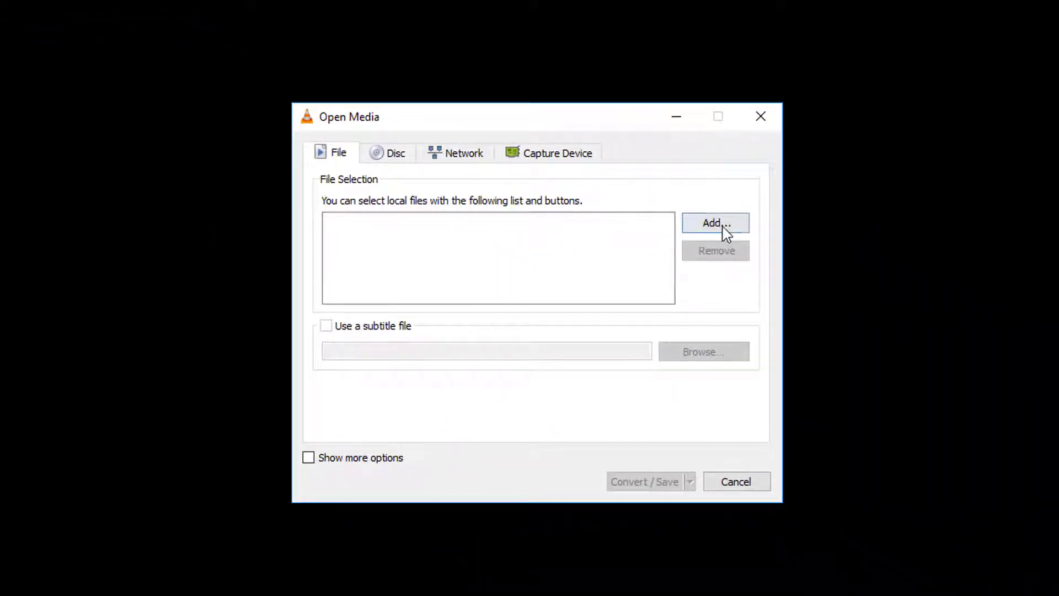
click(716, 224)
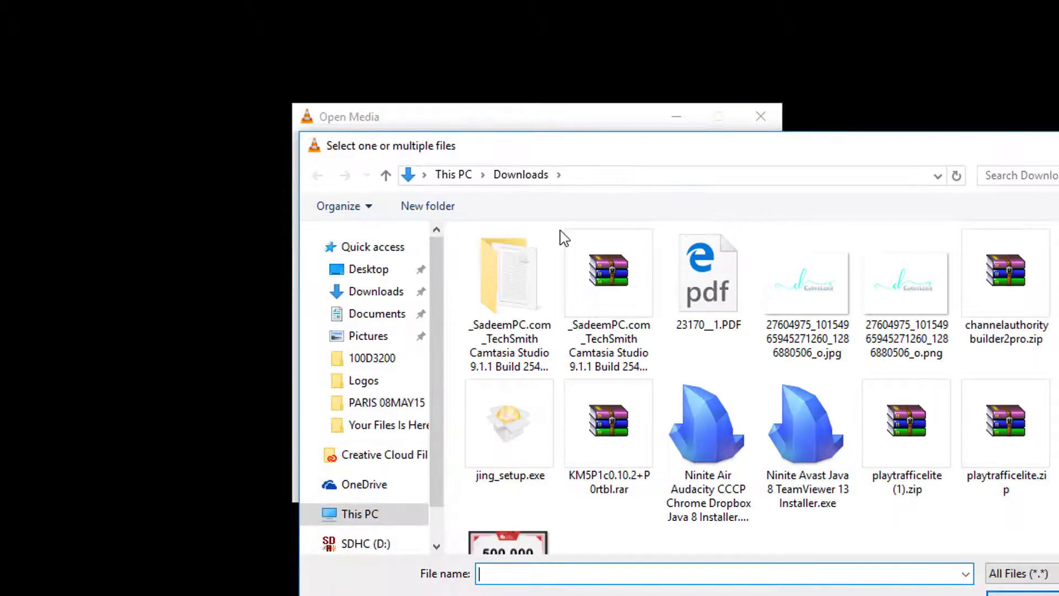
click(379, 297)
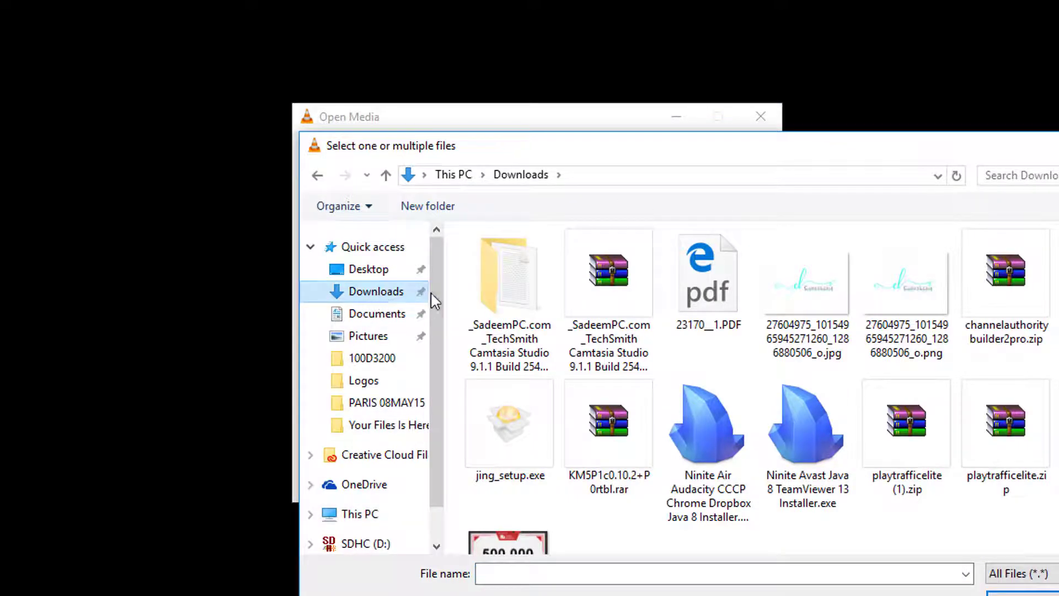
scroll(722, 494, down, 3)
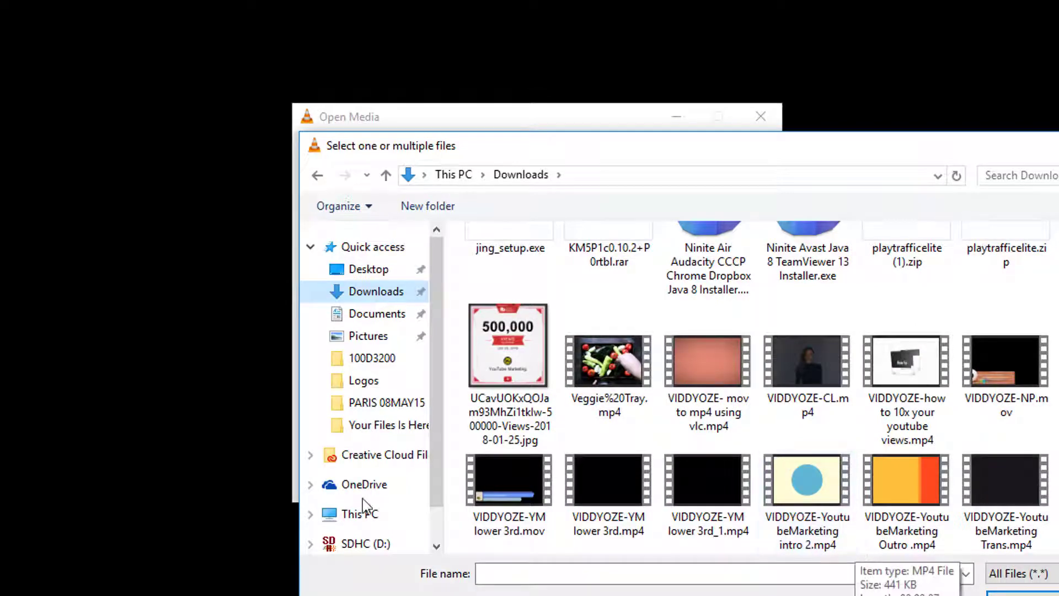
click(502, 512)
double_click(502, 516)
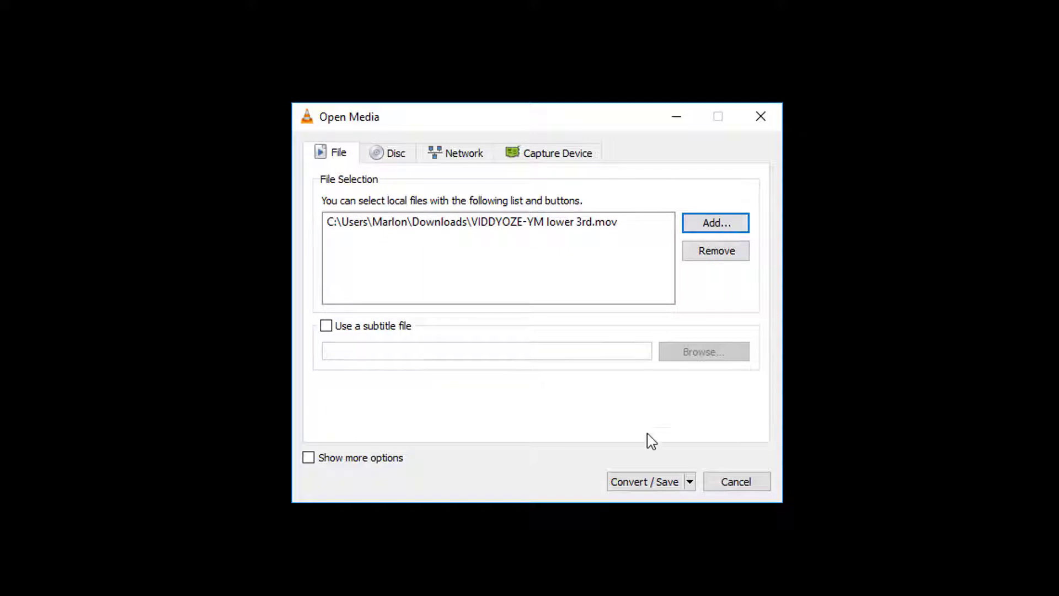
Step: Save the conversion as YM 3rd.mp4 on the Desktop using the H.264 + MP3 (MP4) profile
click(639, 484)
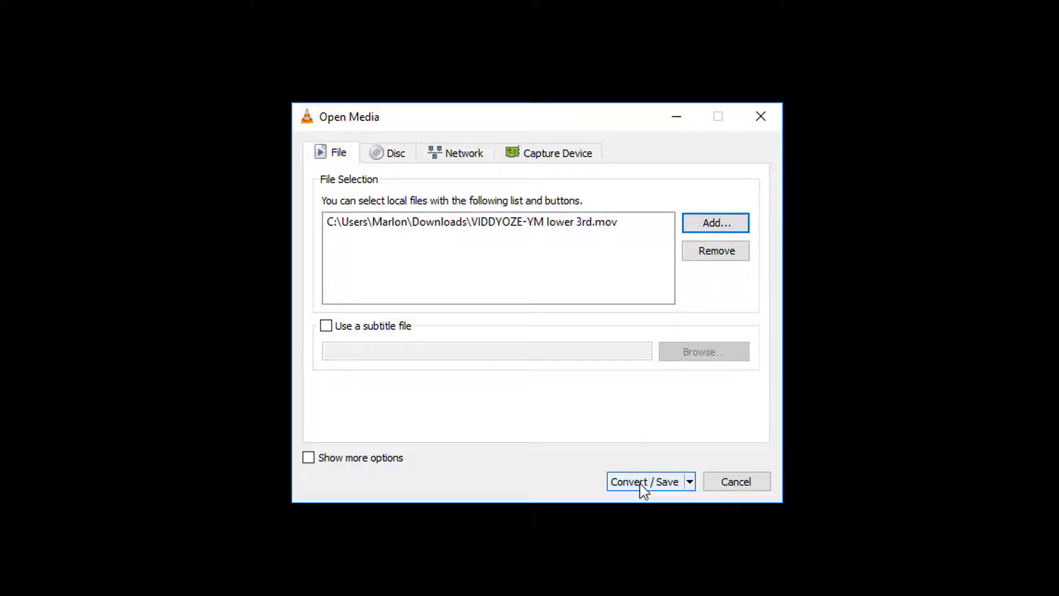
click(640, 487)
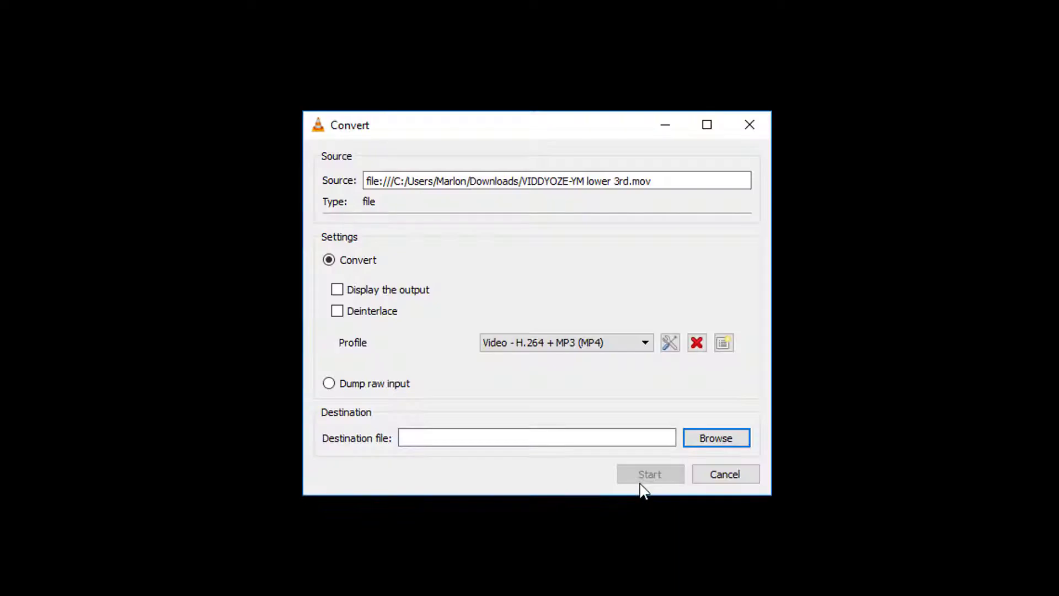
click(706, 443)
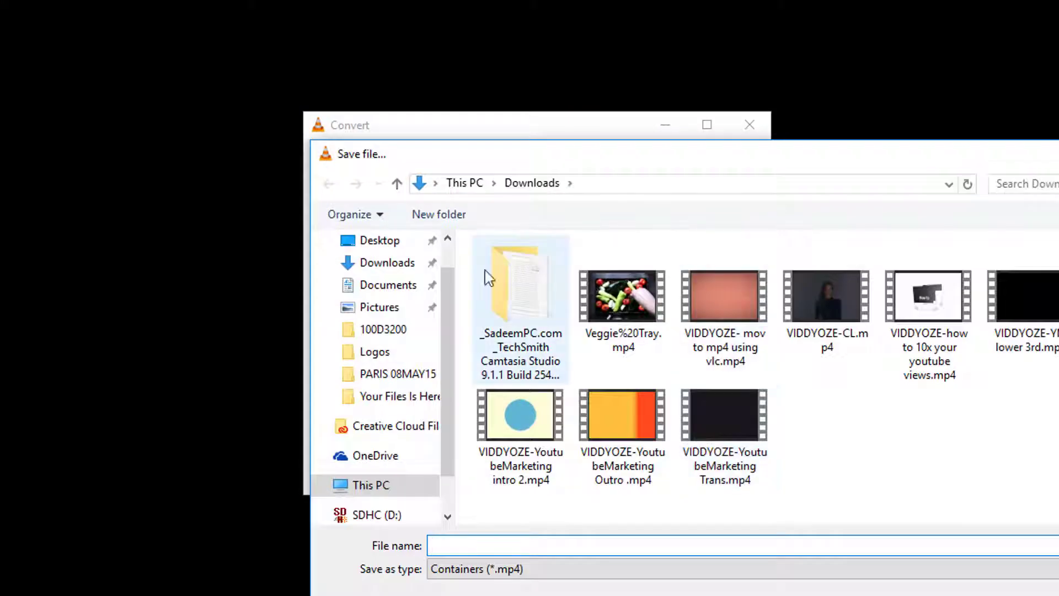
click(384, 242)
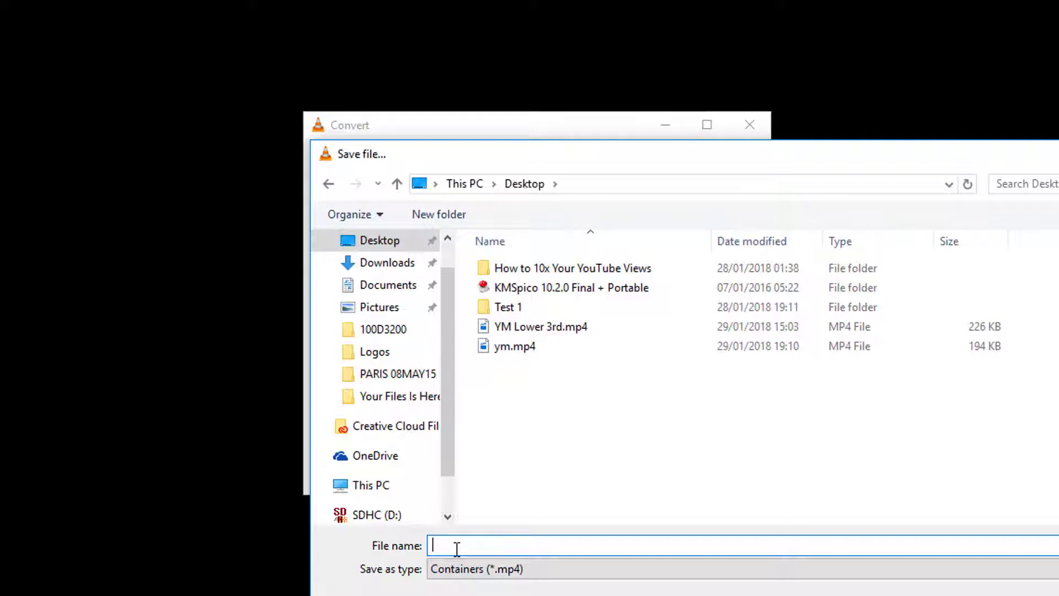
text(YM)
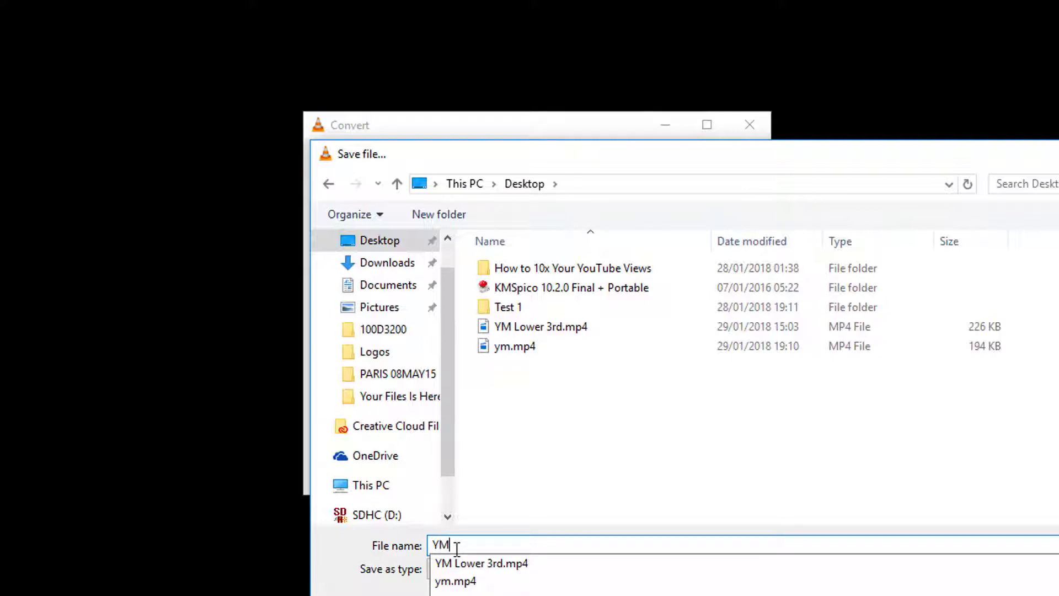
text( 3rd.)
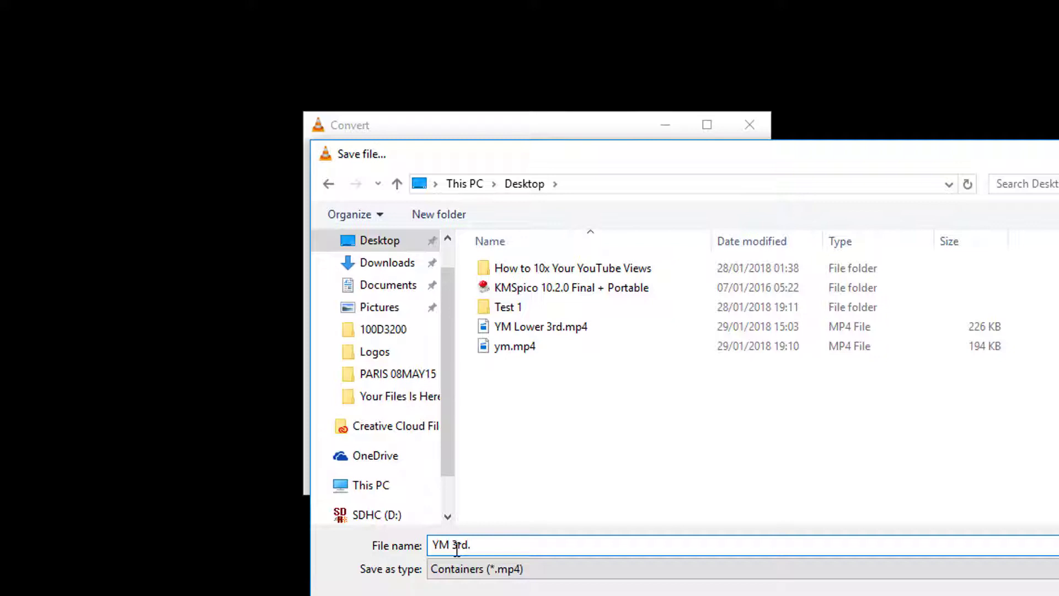
text(mp4)
key(Return)
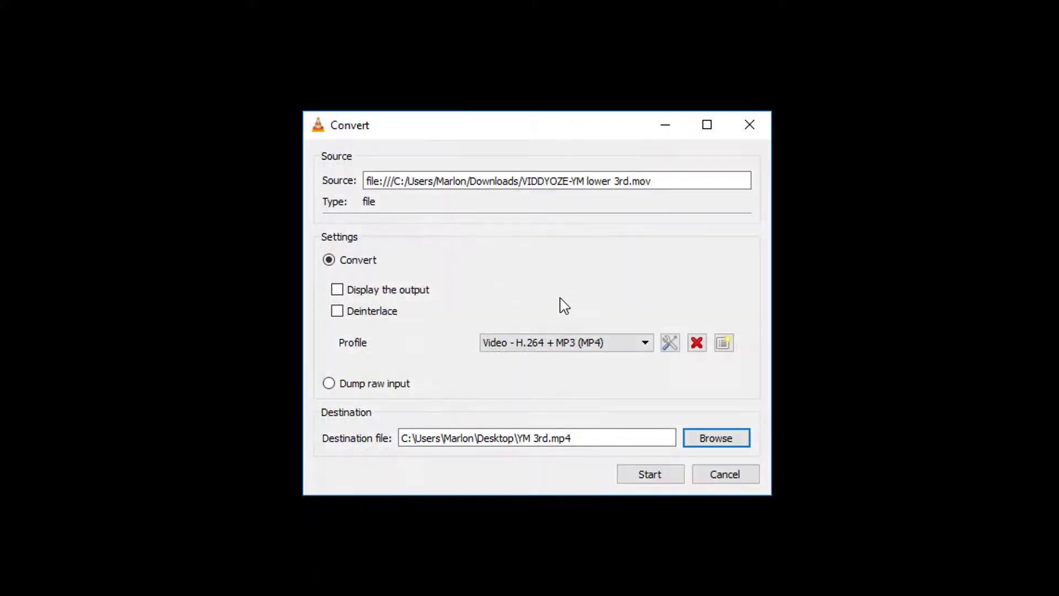
Step: Review the MP4 profile settings with MP4/MOV encapsulation and keep them unchanged
click(670, 345)
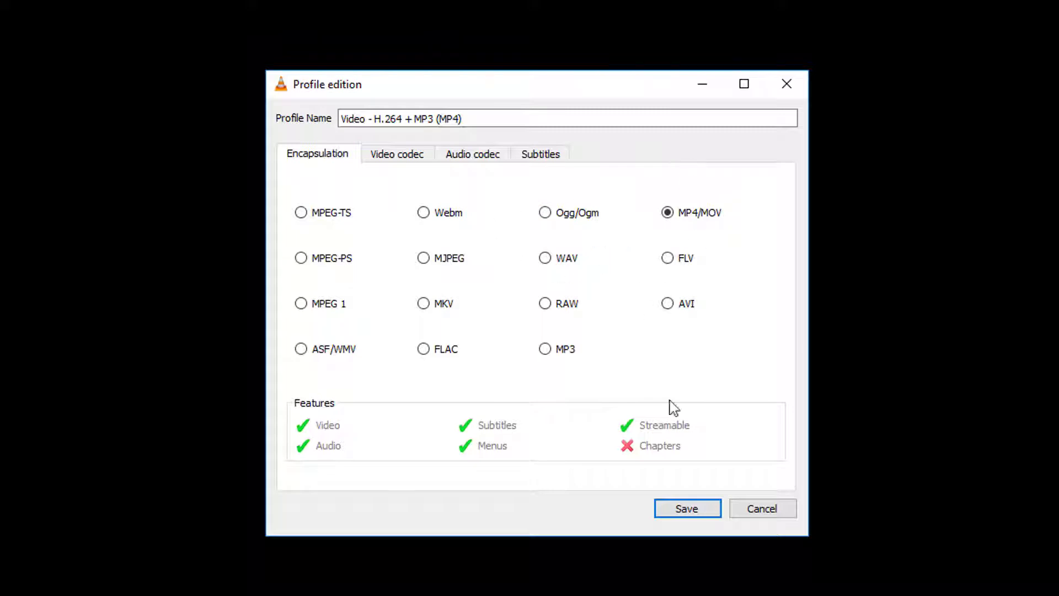
click(675, 508)
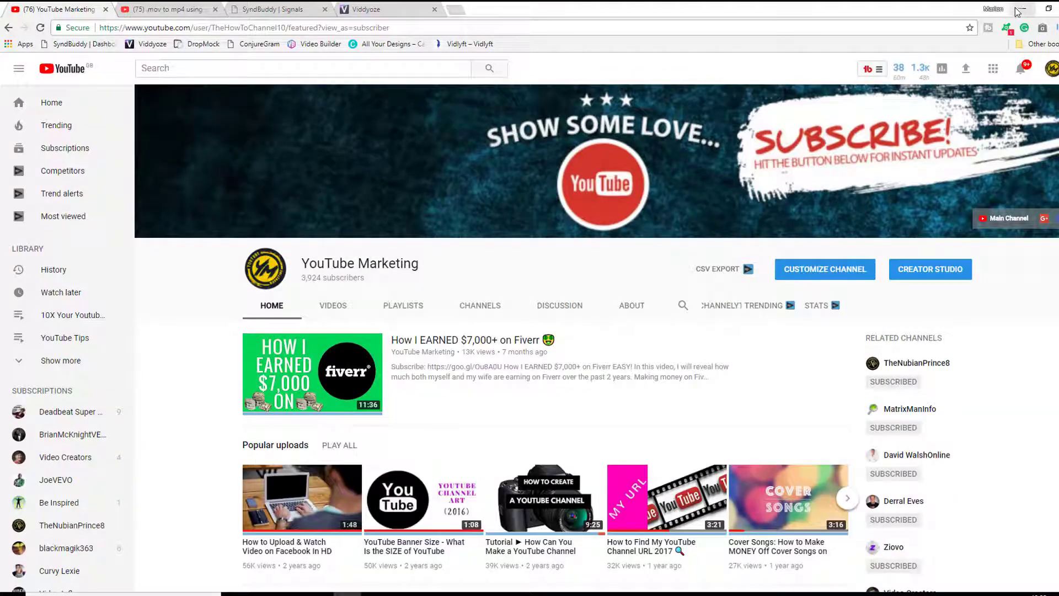
Step: Minimize the Chrome browser window
click(1022, 10)
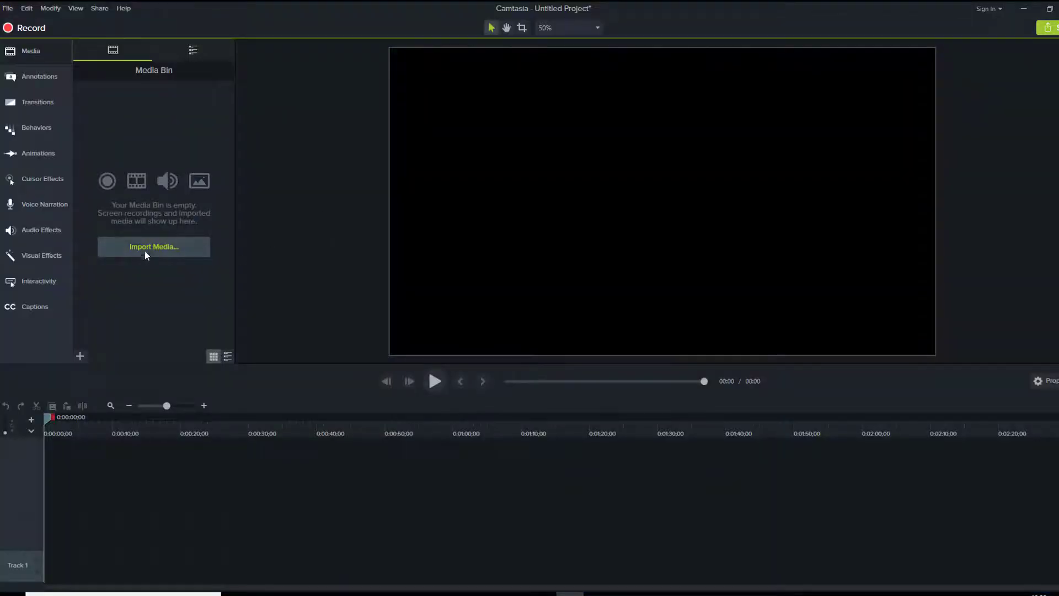
Step: Import ym.mp4 from the Desktop into the Camtasia media bin
click(145, 248)
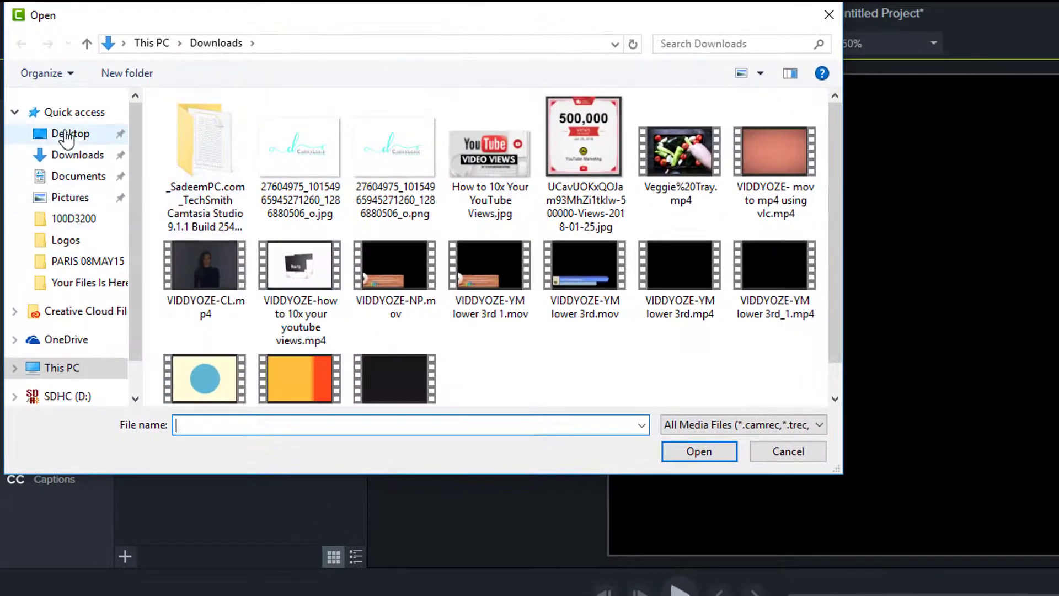
click(66, 134)
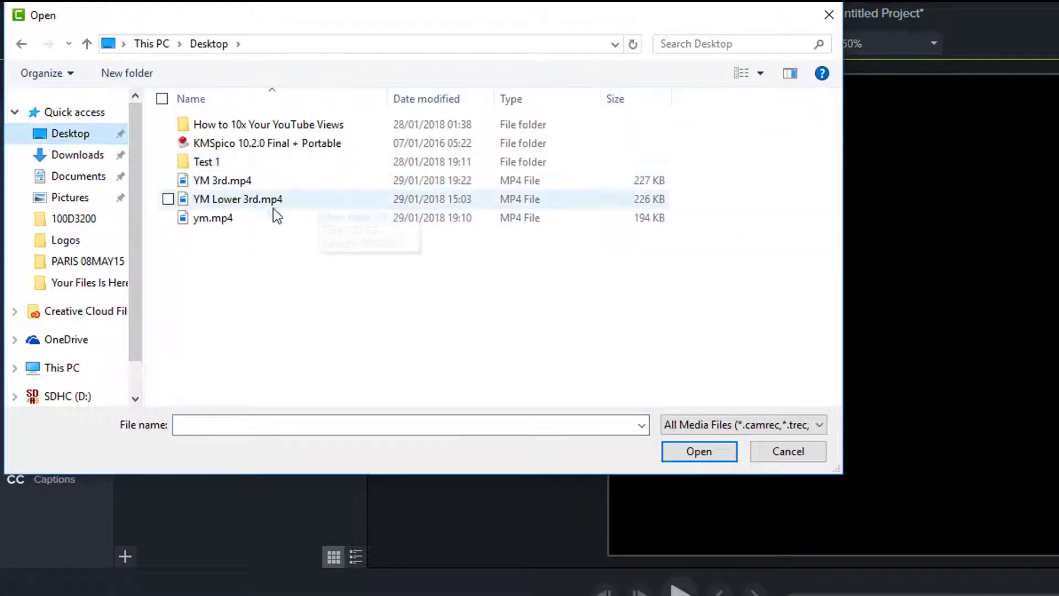
click(227, 219)
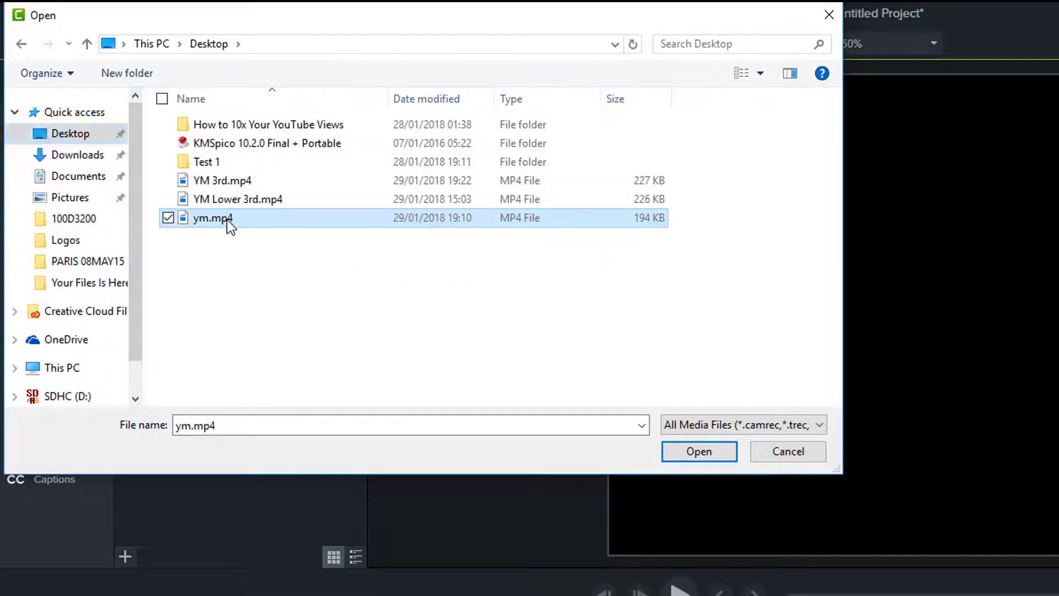
click(672, 453)
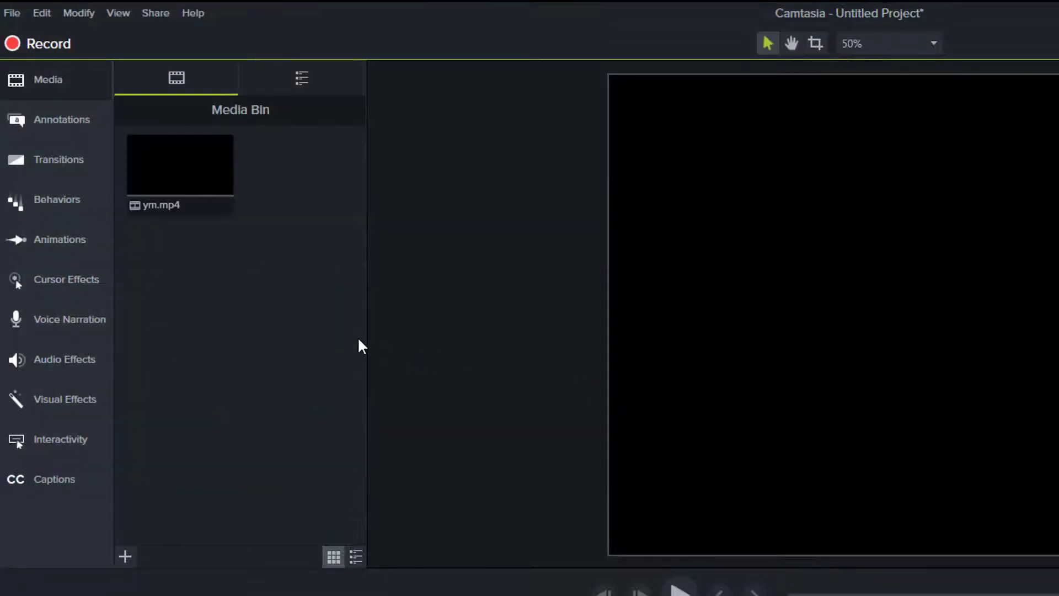
right_click(208, 194)
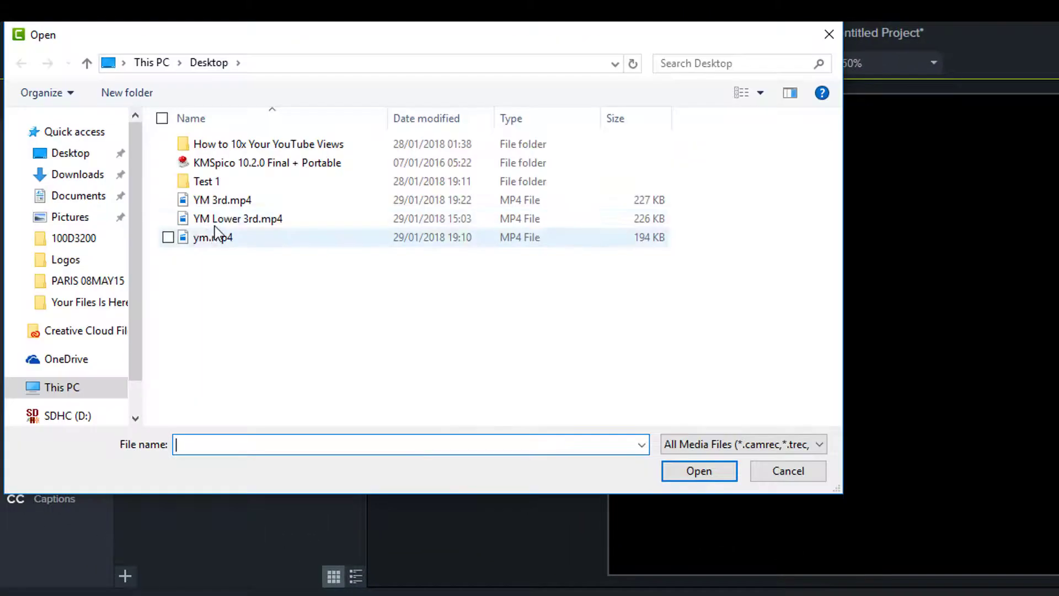
Step: Import YM 3rd.mp4 and add the blue clip to the canvas
click(233, 201)
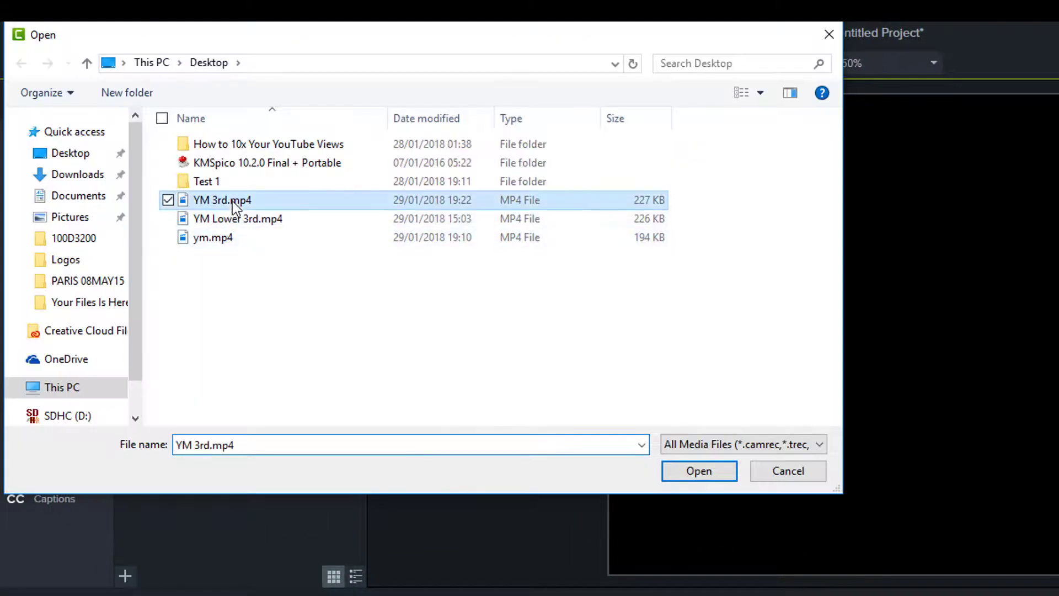
click(684, 473)
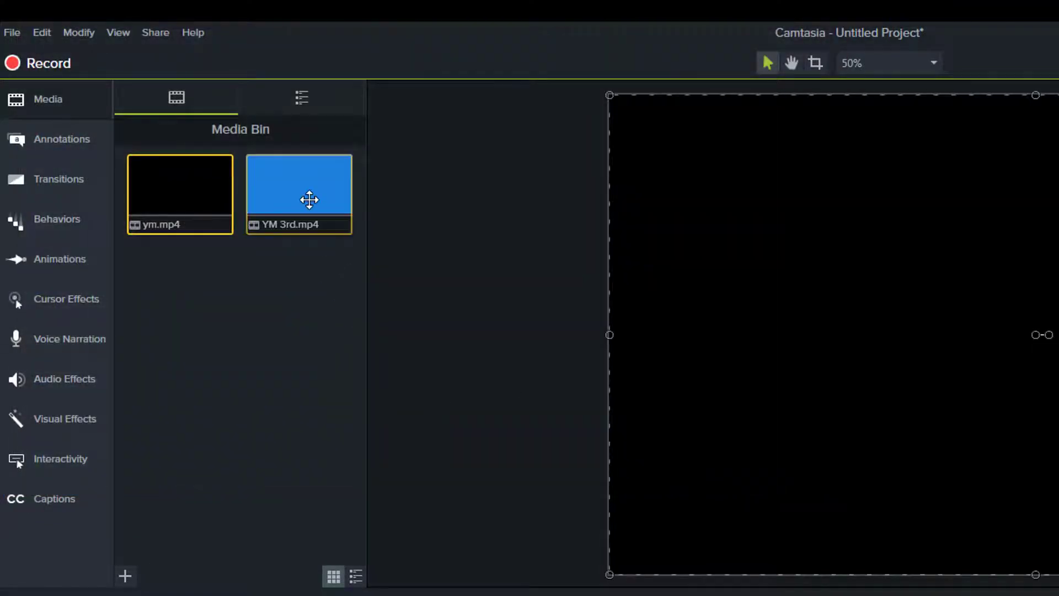
right_click(310, 211)
click(254, 221)
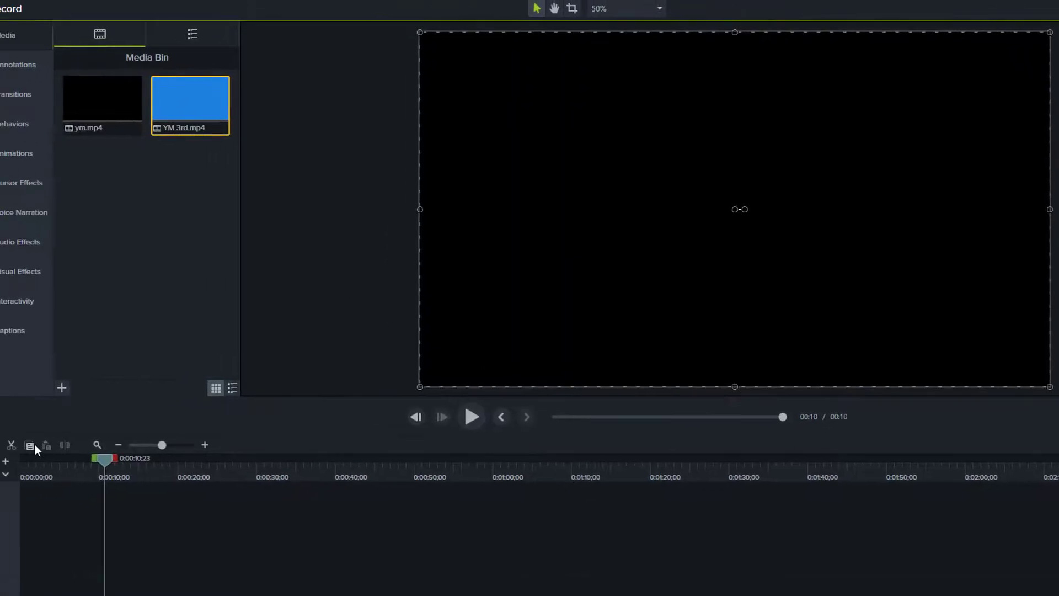
click(93, 390)
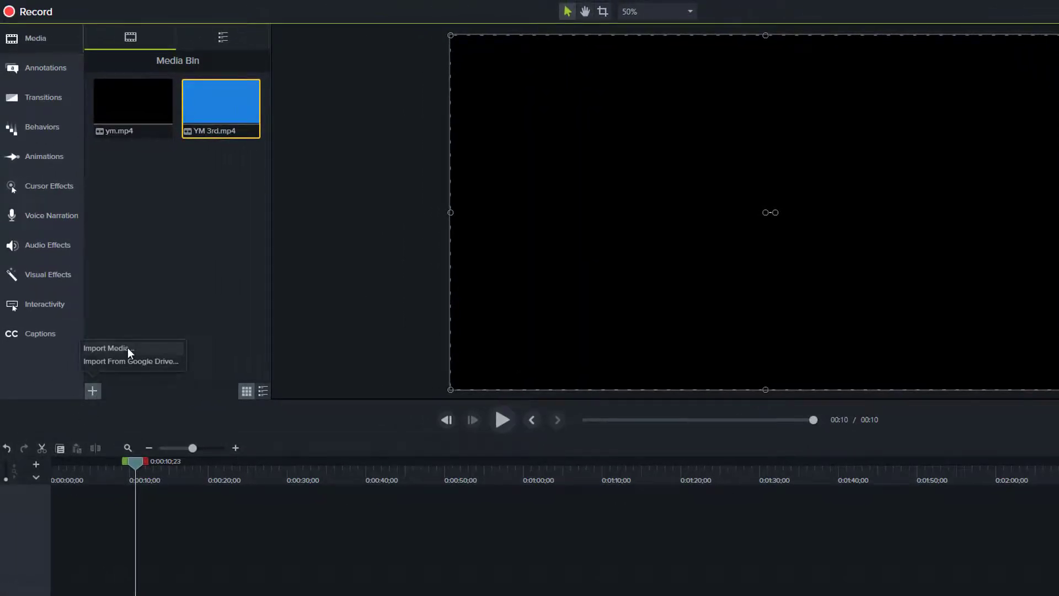
click(128, 348)
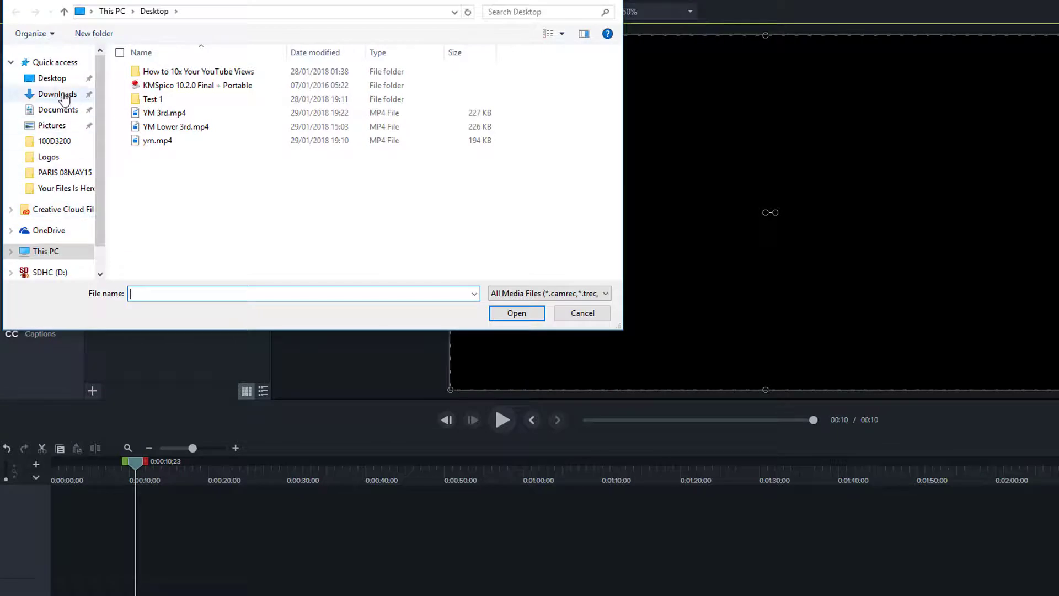
click(64, 98)
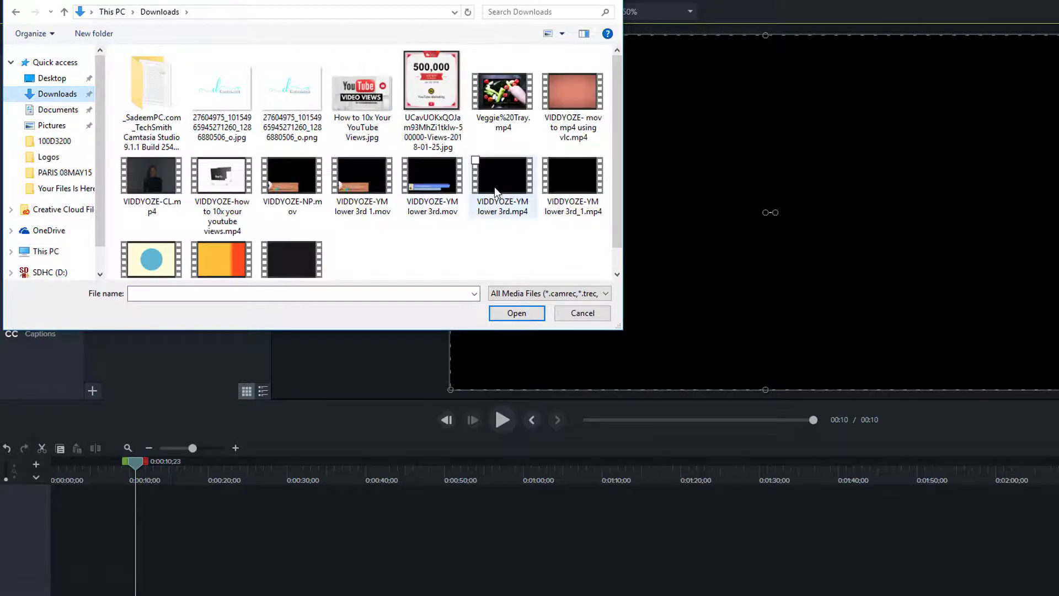
click(434, 213)
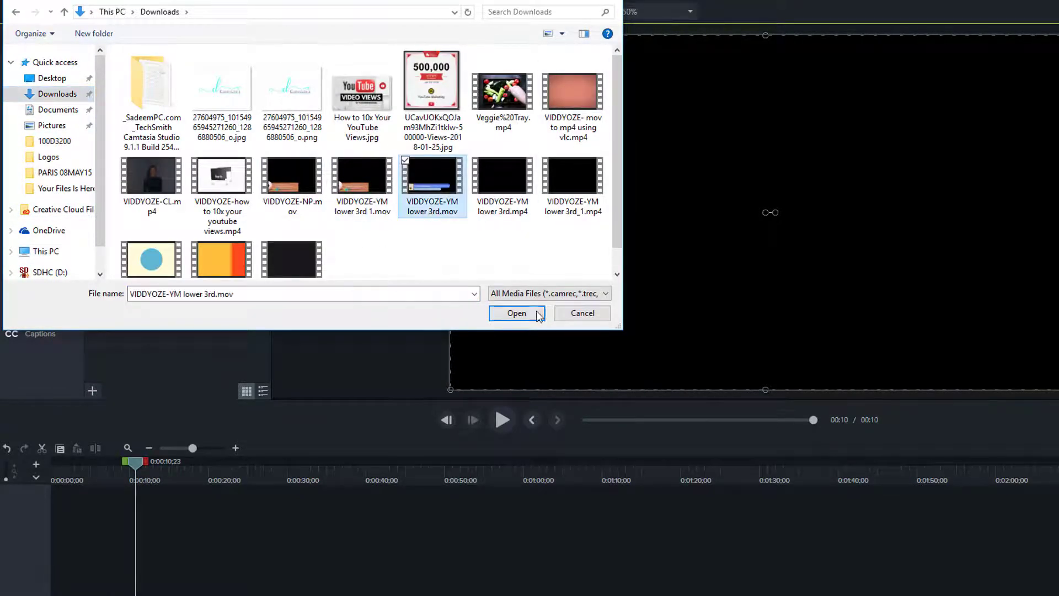
click(516, 314)
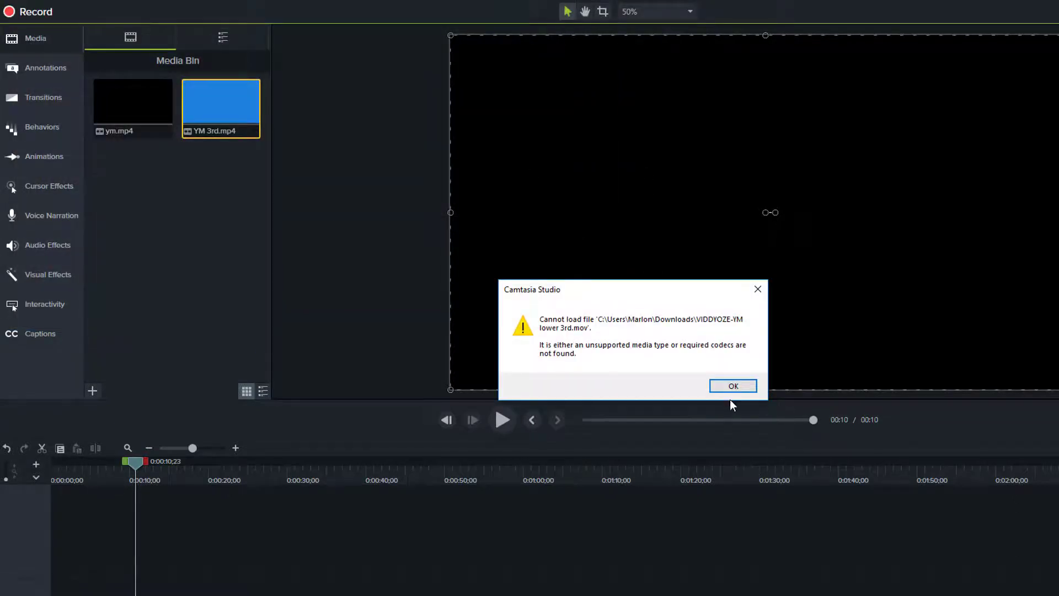
click(732, 386)
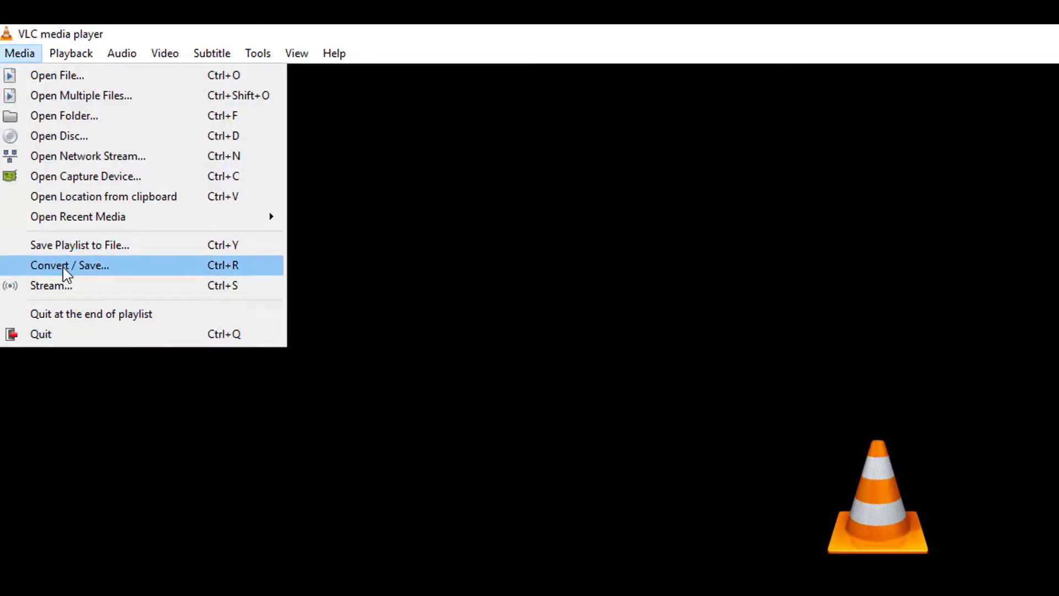
Step: Start converting VIDDYOZE-YM lower 3rd.mov and continue to its conversion settings
click(59, 272)
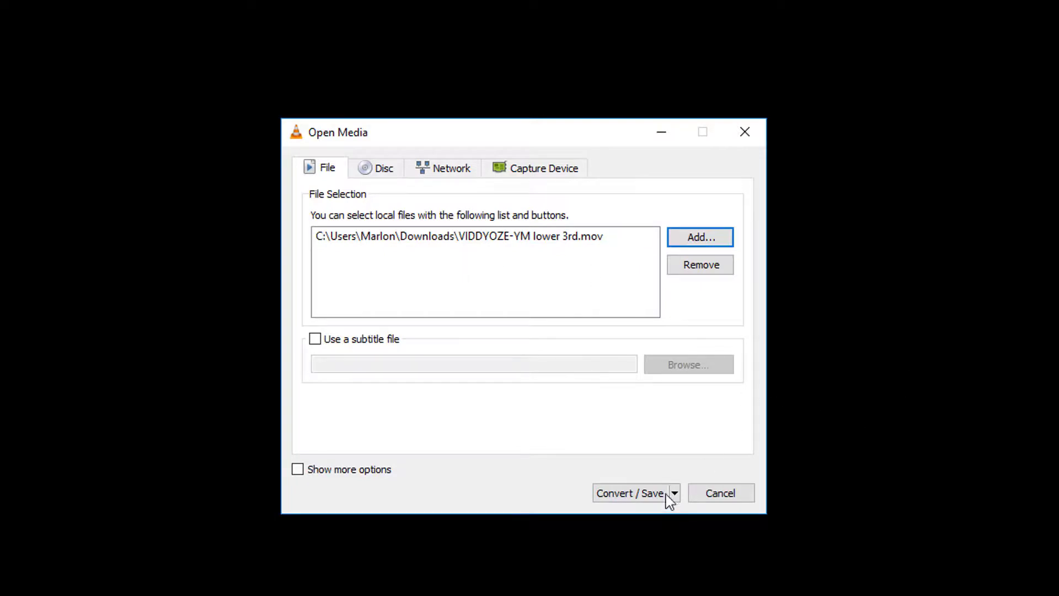
click(627, 494)
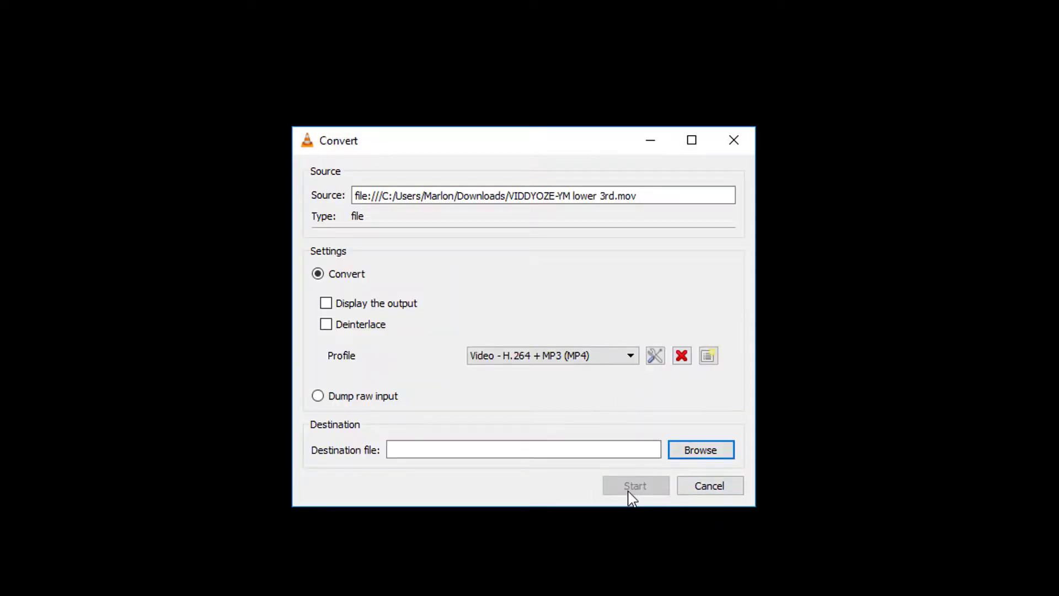